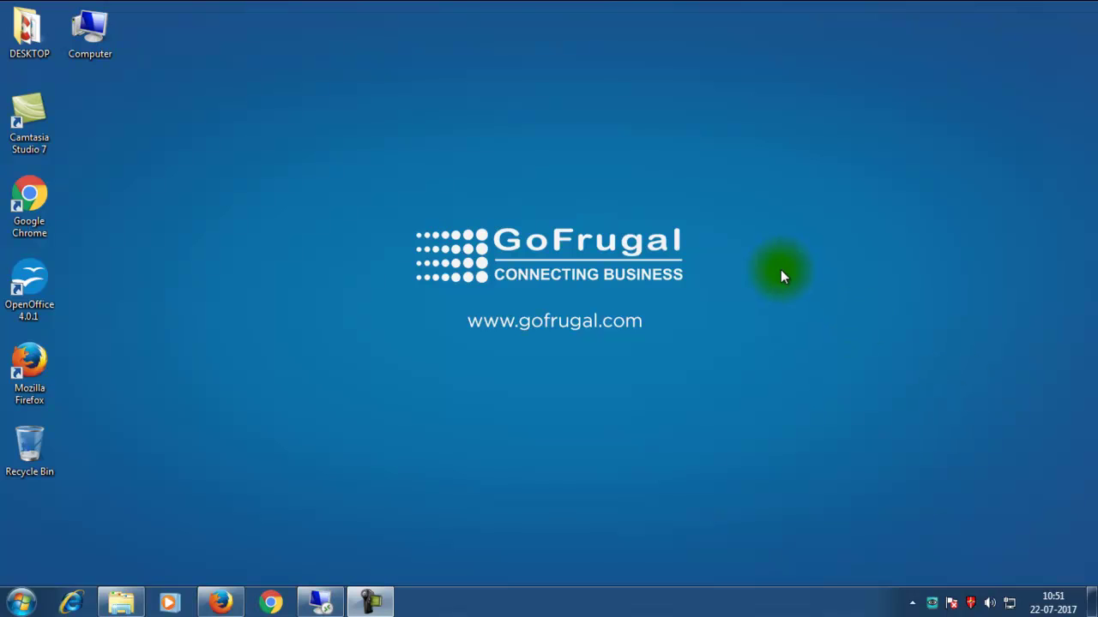
In Downloads, check the GoFrugalRPOS_SMI_RC99_16 installer and launch webinstaller.
click(320, 603)
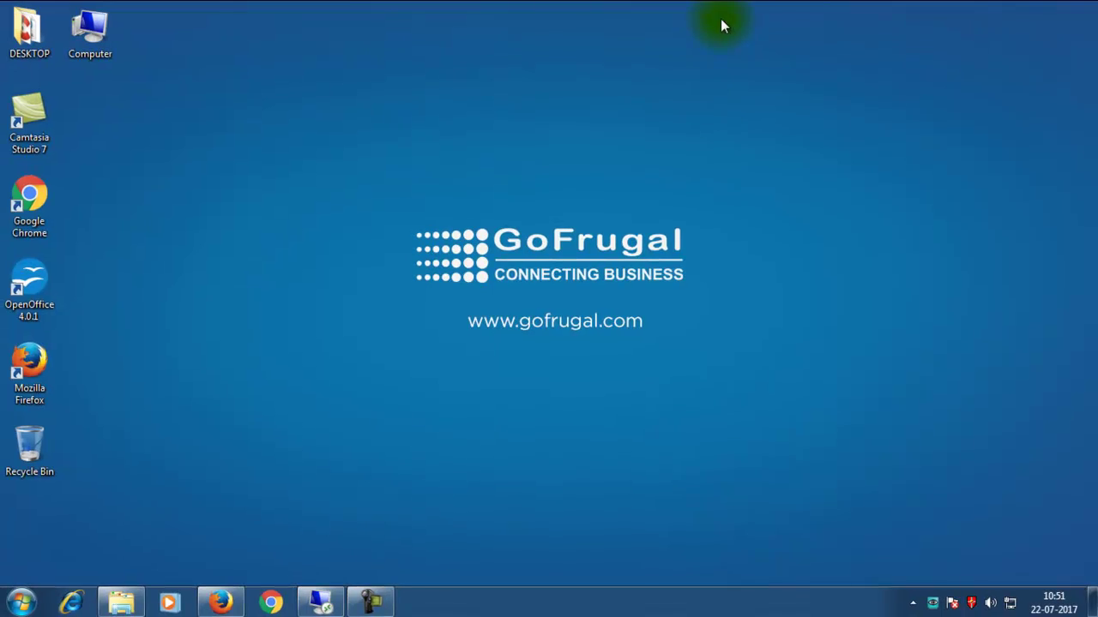
click(120, 600)
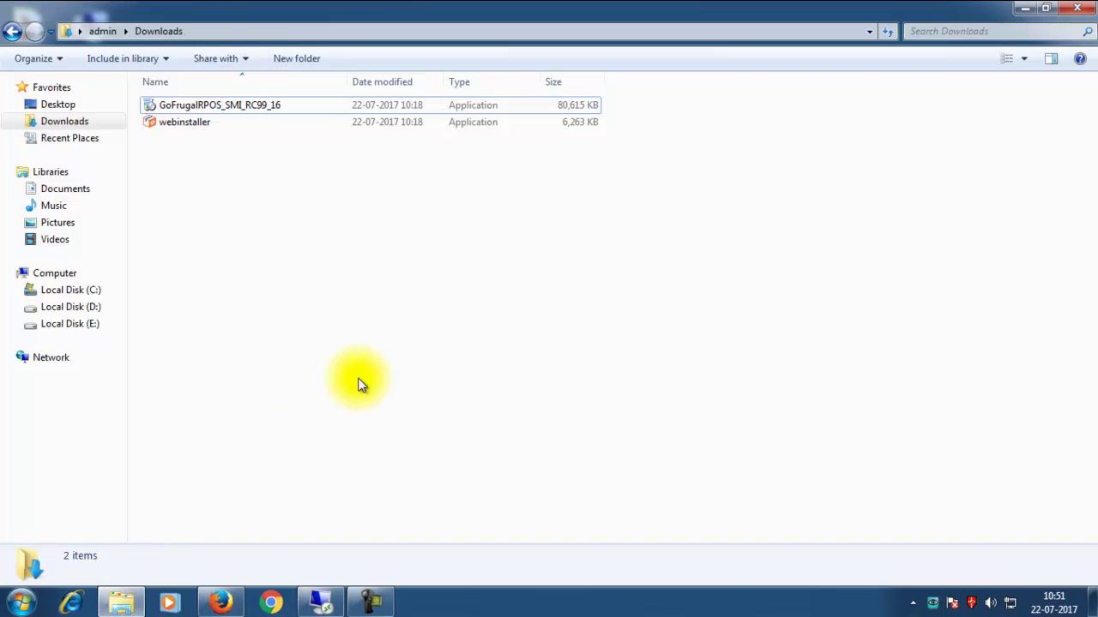
click(215, 122)
click(233, 197)
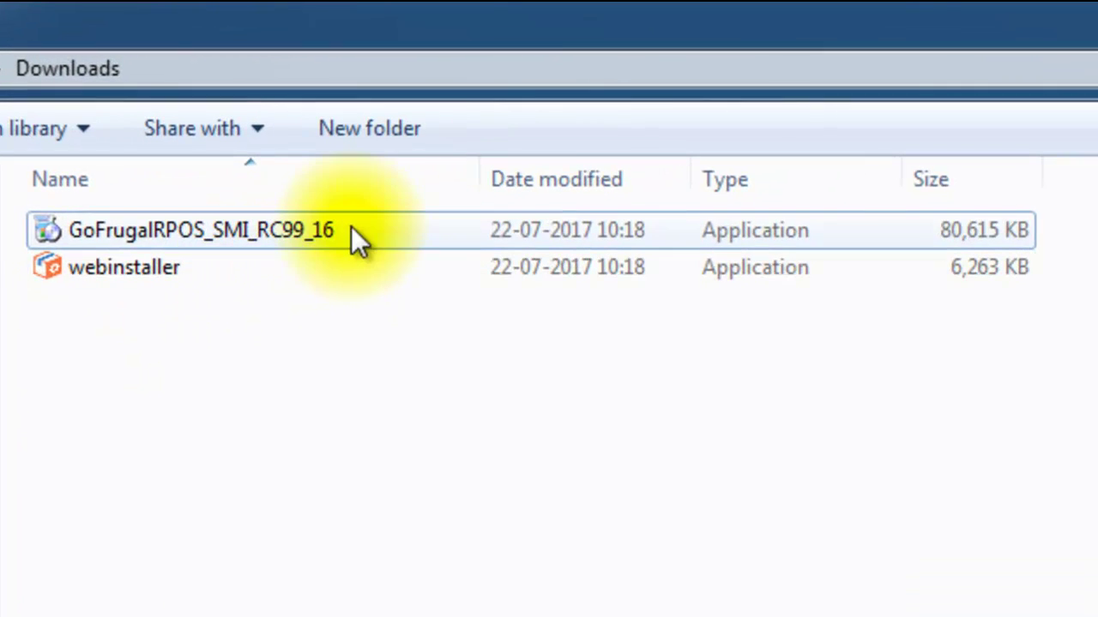
click(354, 227)
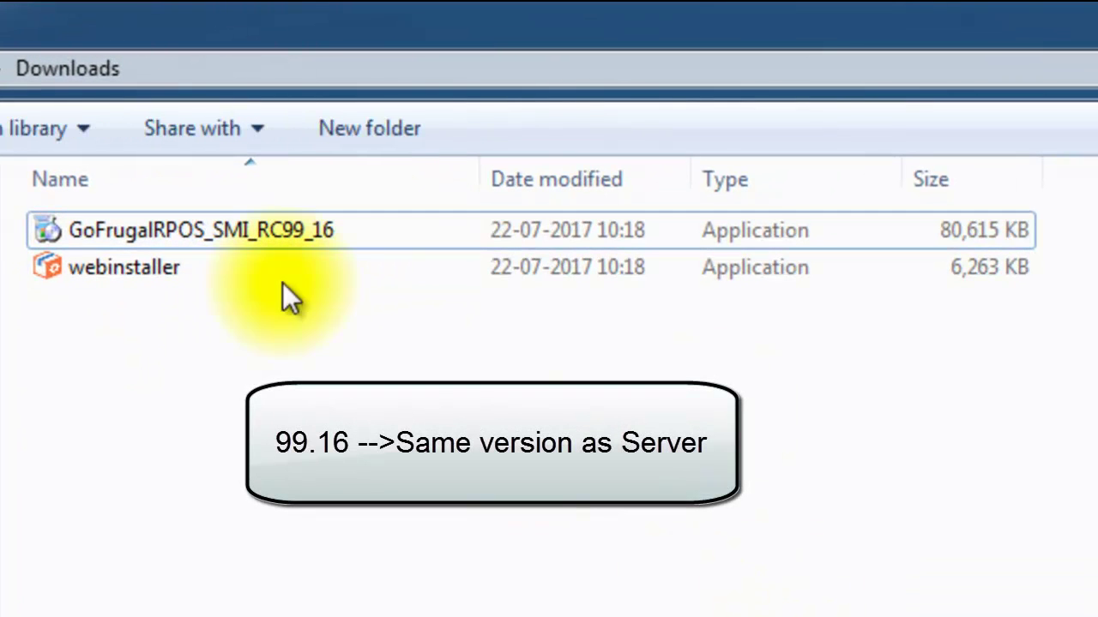
click(113, 268)
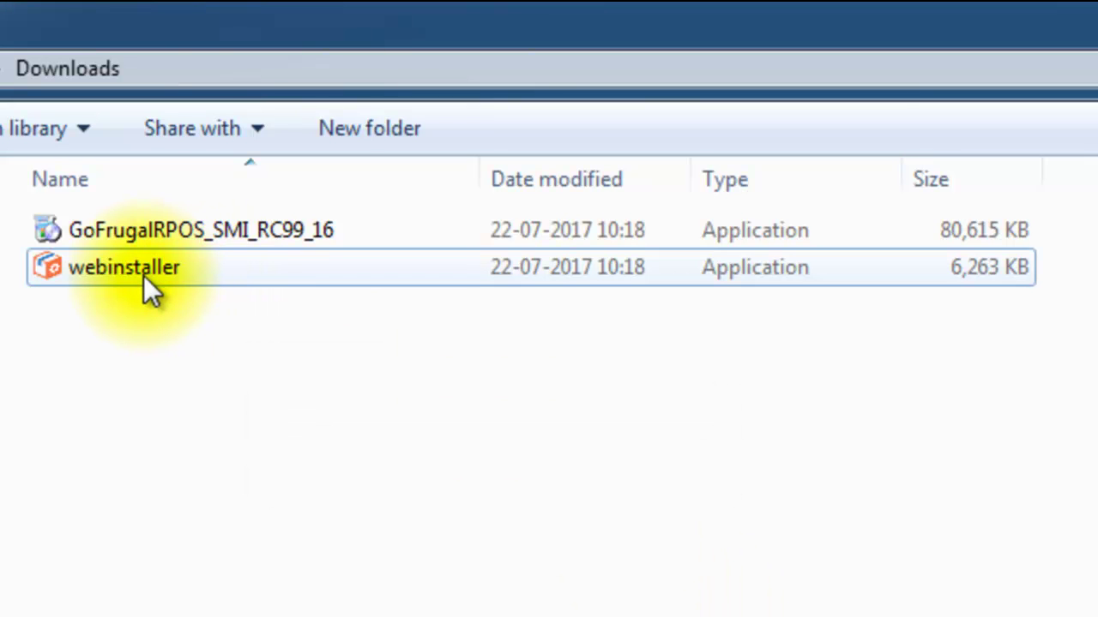
double_click(143, 275)
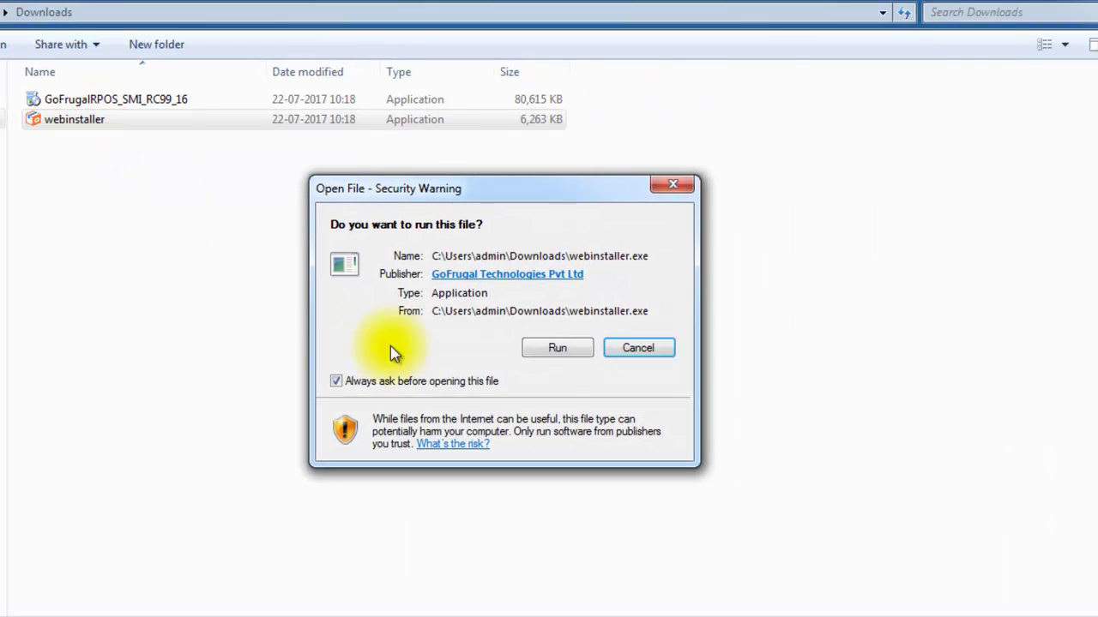
Run the webinstaller, enter 'client' as customer ID and contact info, and accept the license.
click(562, 351)
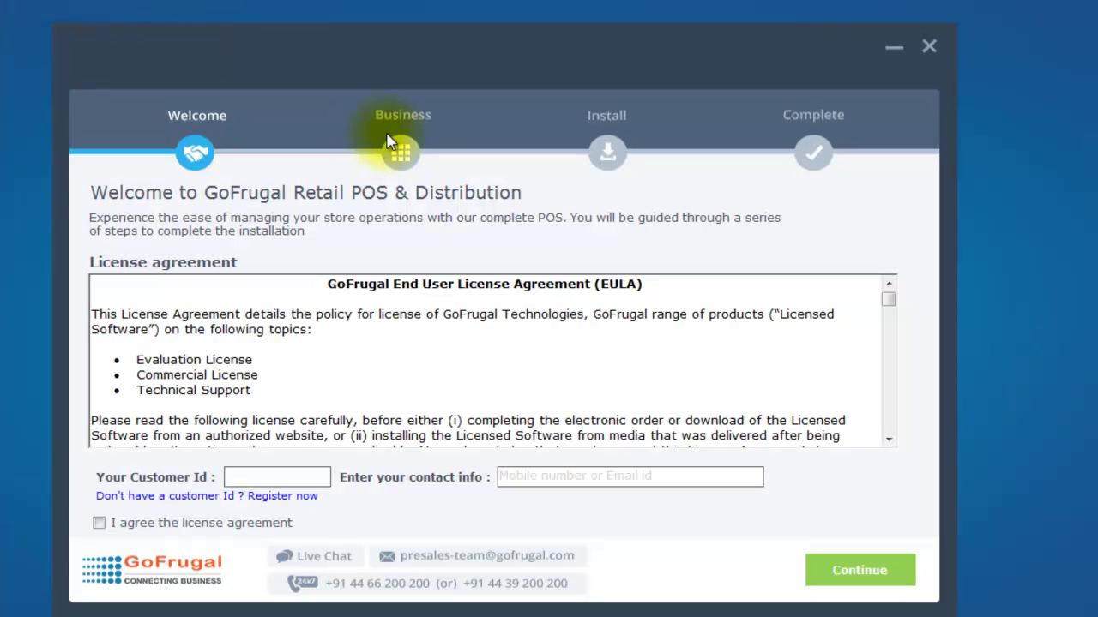
click(293, 476)
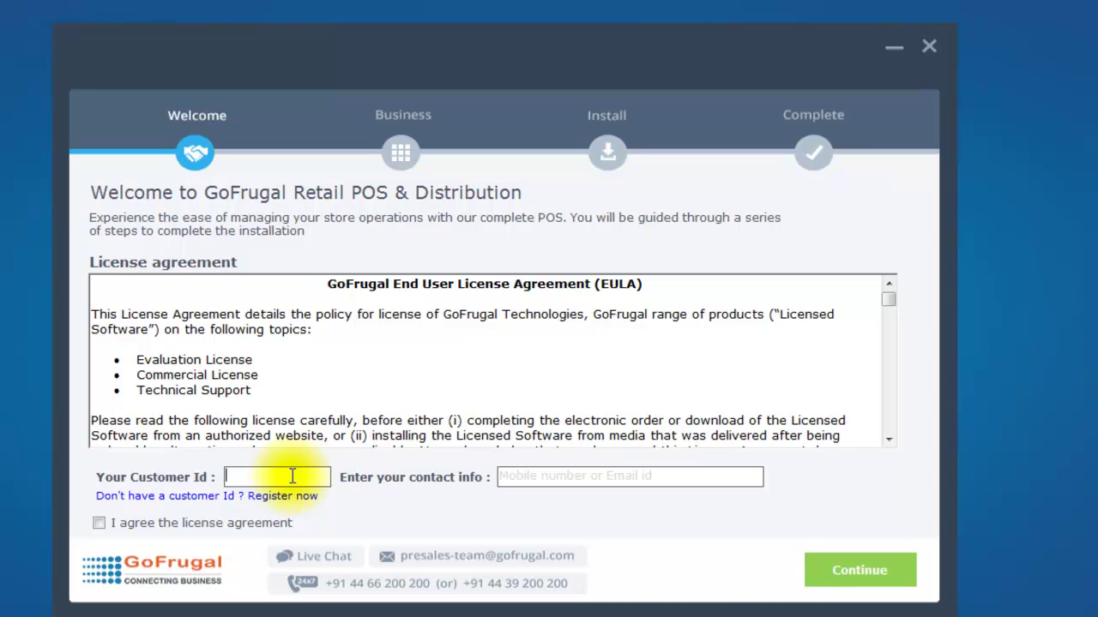
text(client)
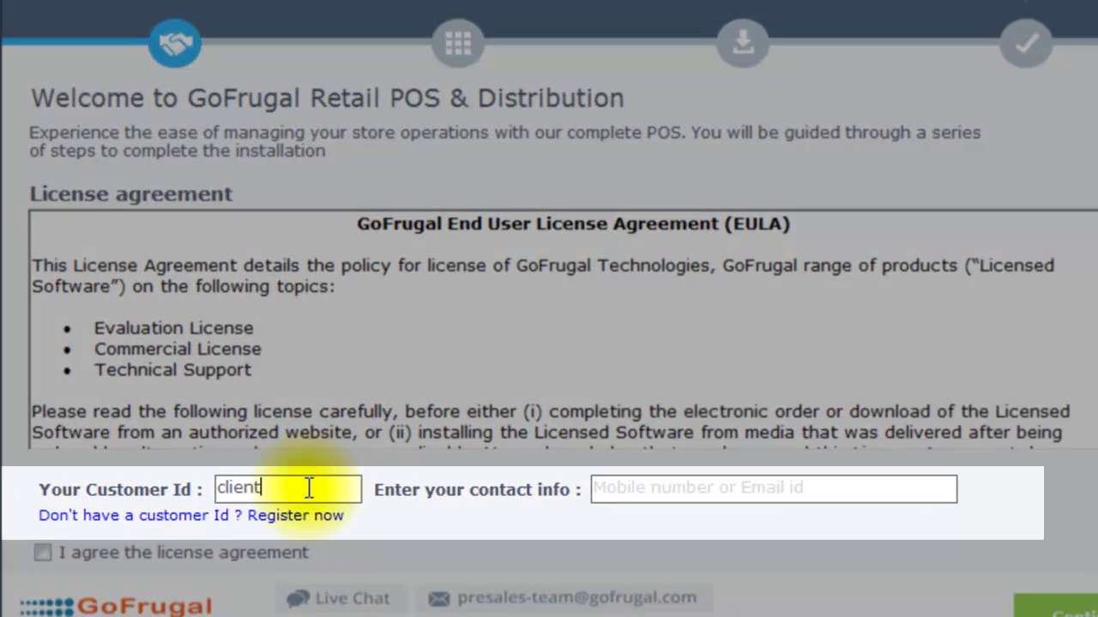
key(Tab)
text(cl)
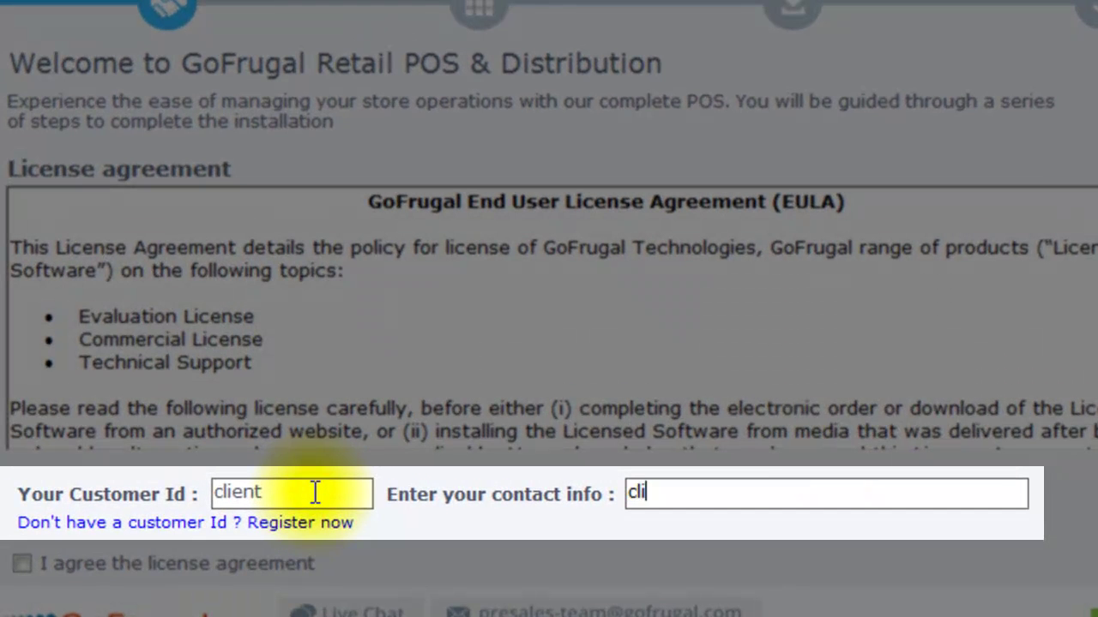
text(ient)
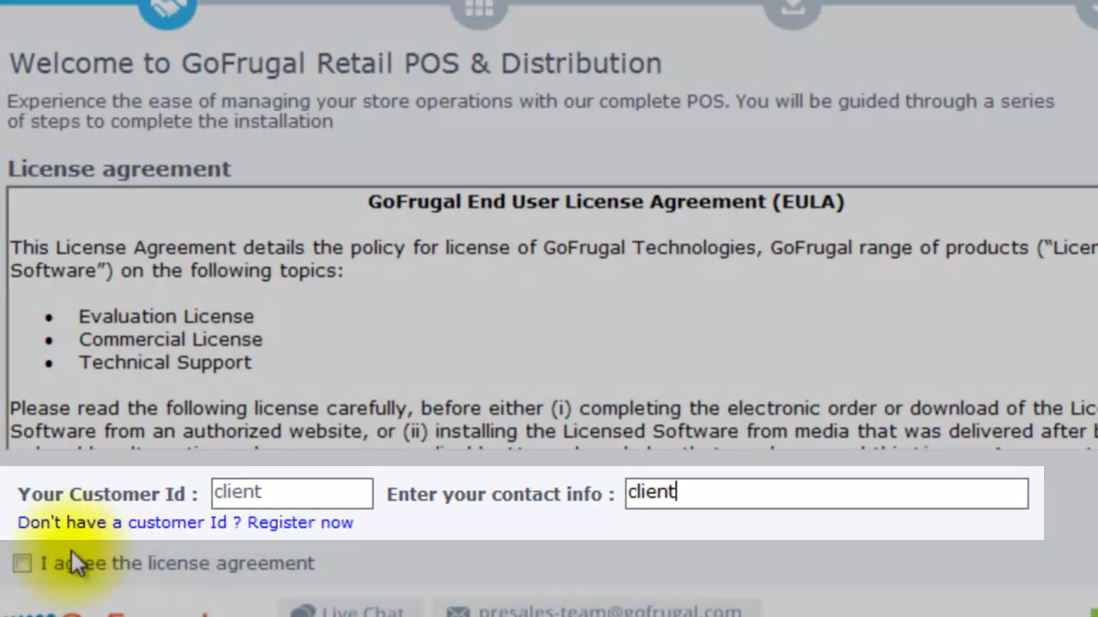
click(23, 564)
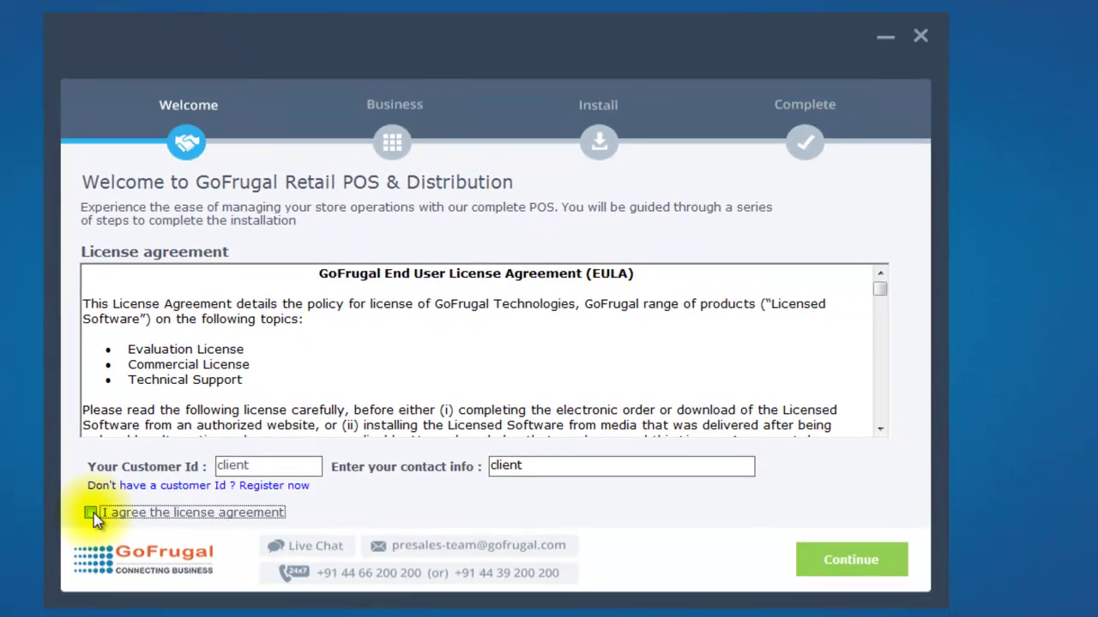
Keep drive E: as the install drive and mark the setup file as local.
click(858, 563)
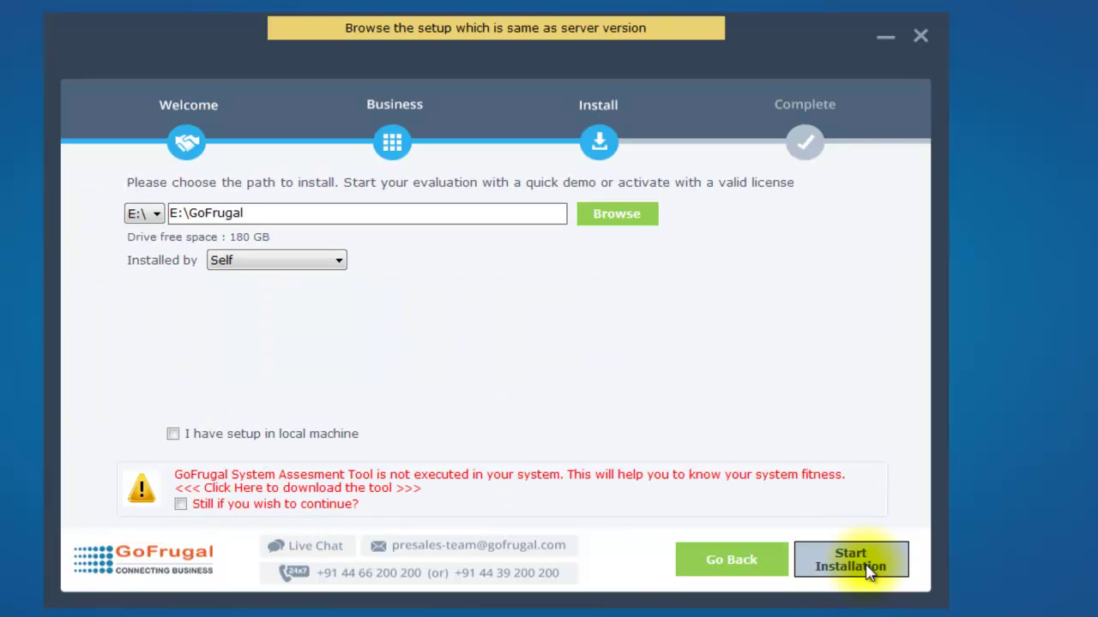
click(152, 214)
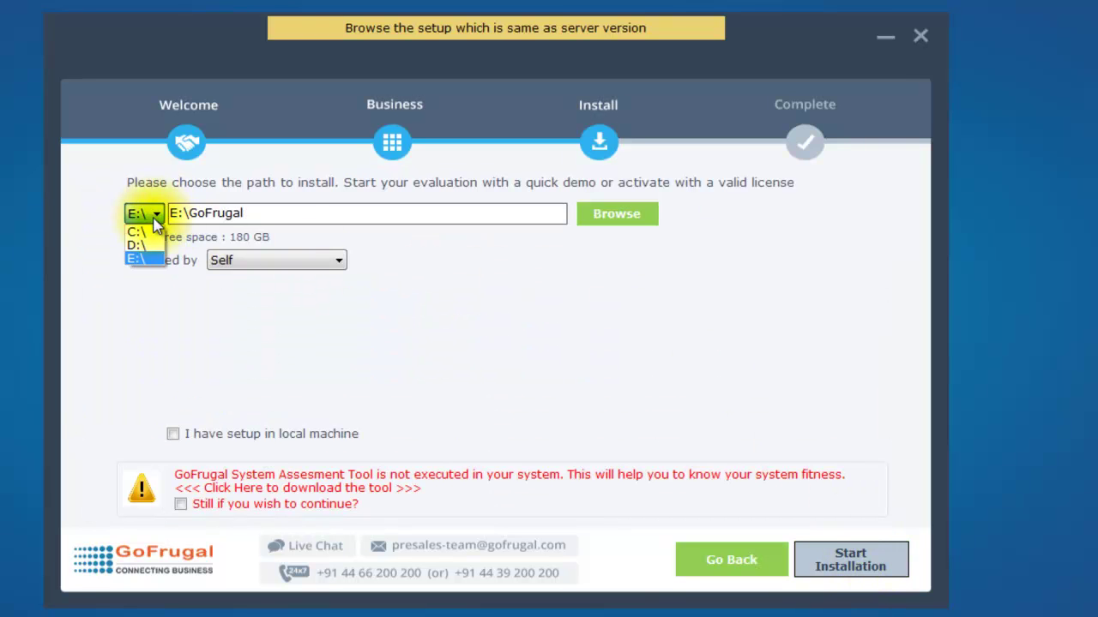
click(146, 258)
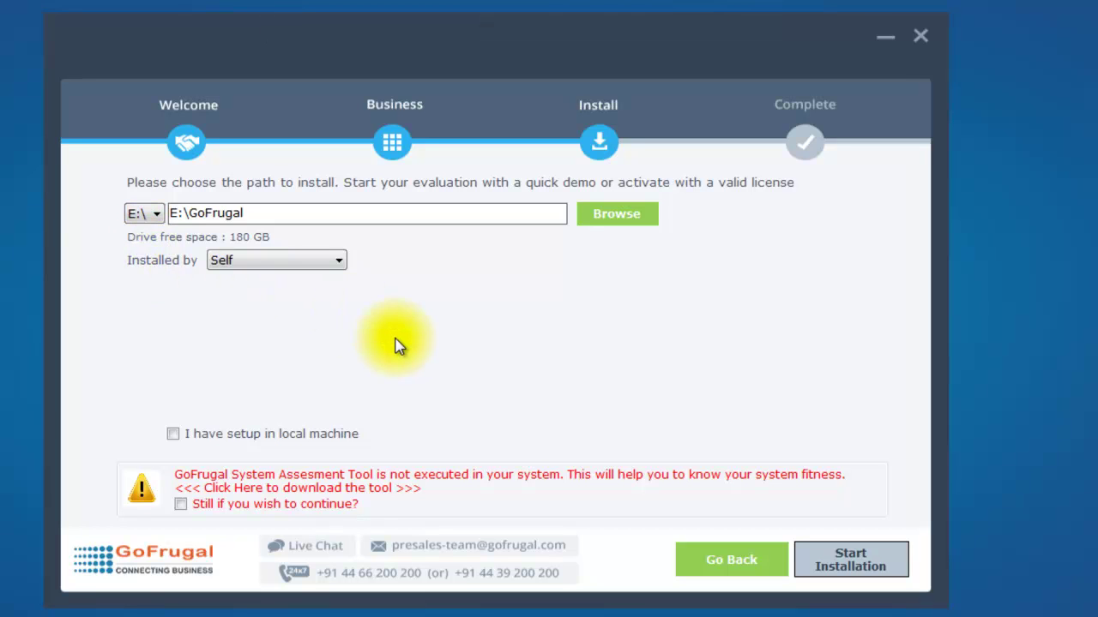
click(173, 435)
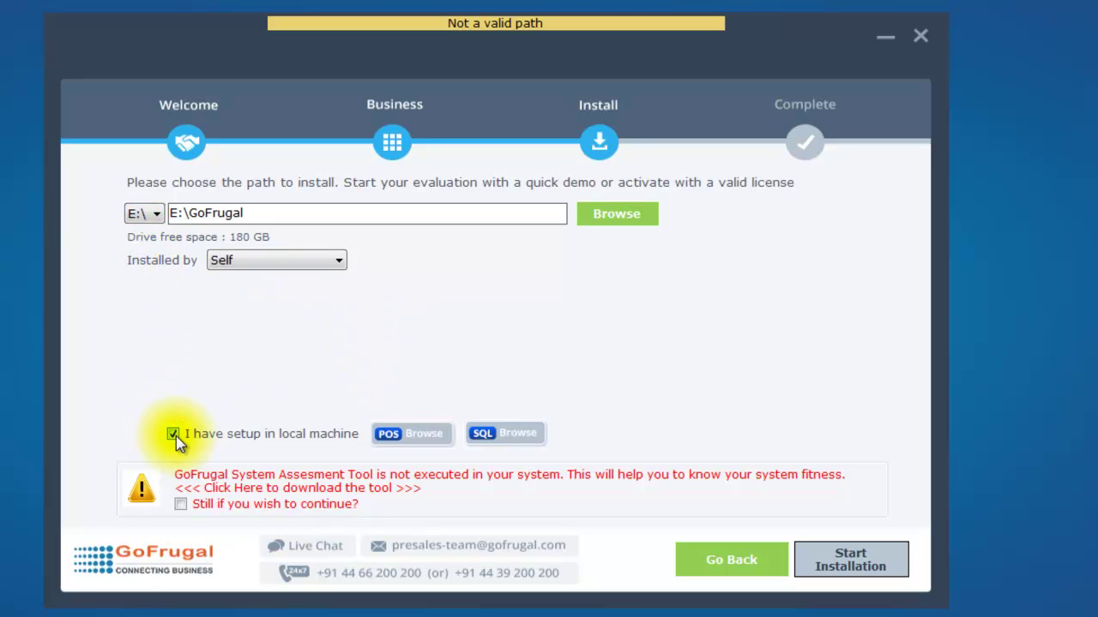
Select GoFrugalRPOS_SMI_RC99_16 from Downloads as the local POS setup file.
click(416, 436)
click(127, 162)
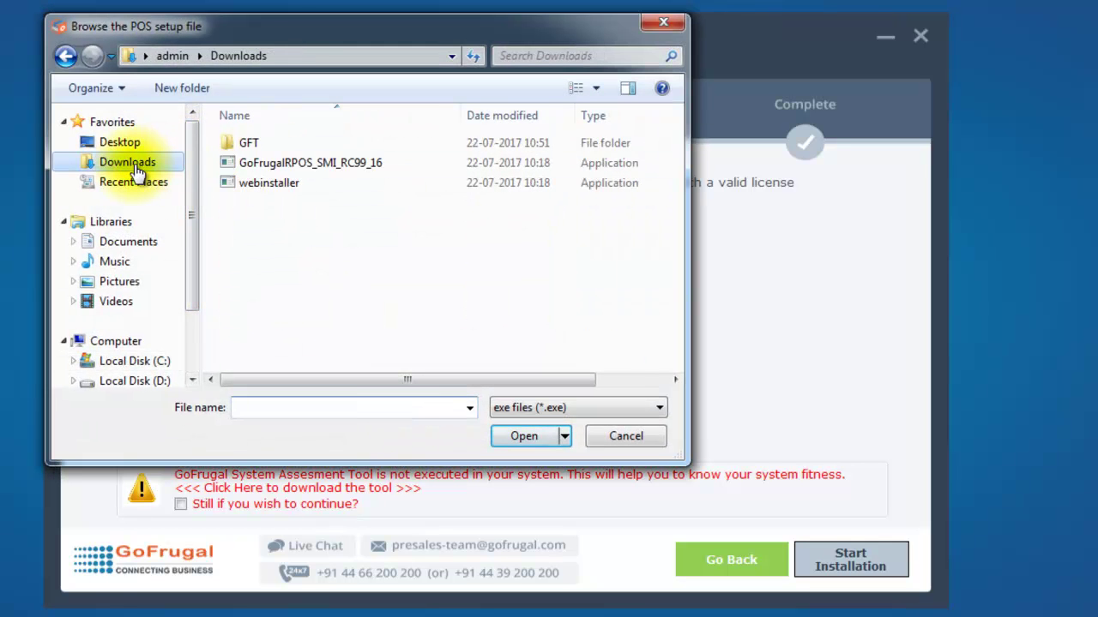
click(334, 167)
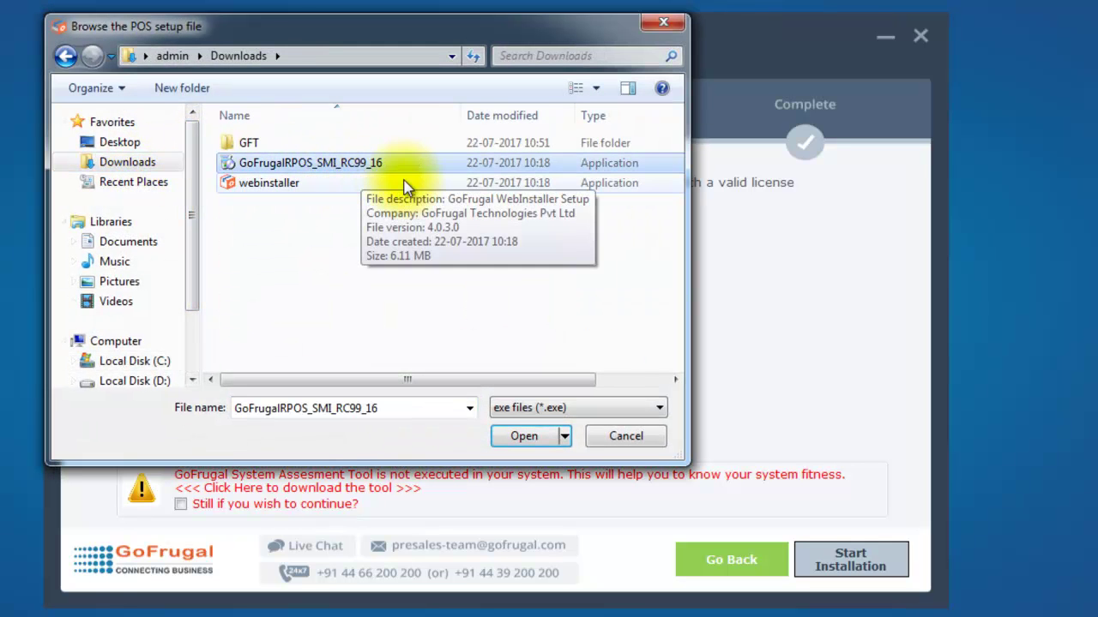
click(524, 437)
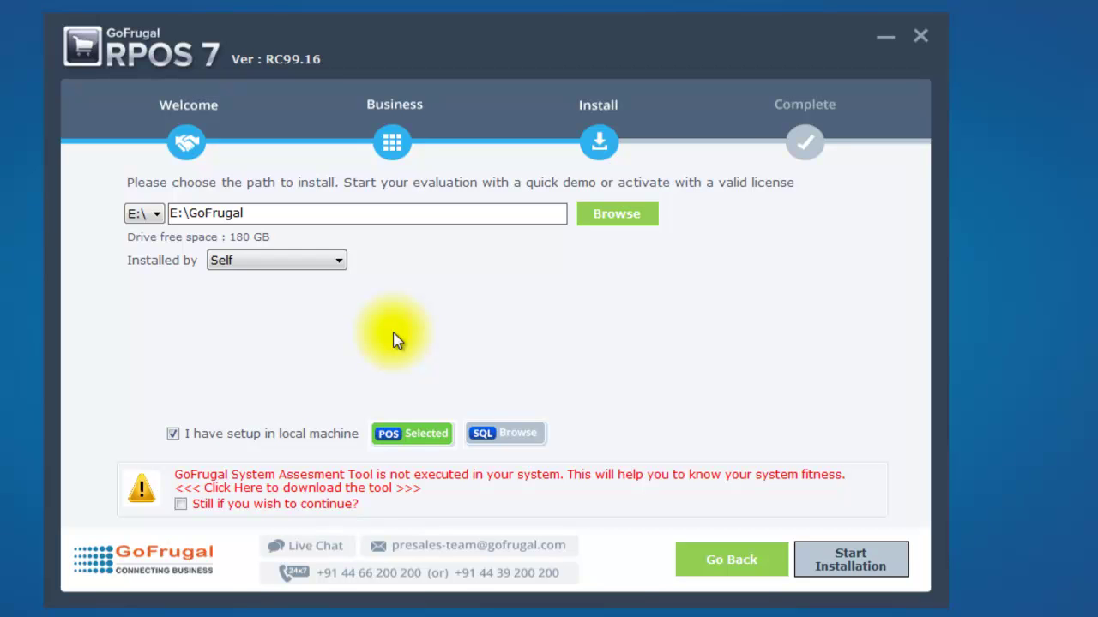
Continue despite the system-assessment warning, start installation, and allow the setup to run.
click(181, 506)
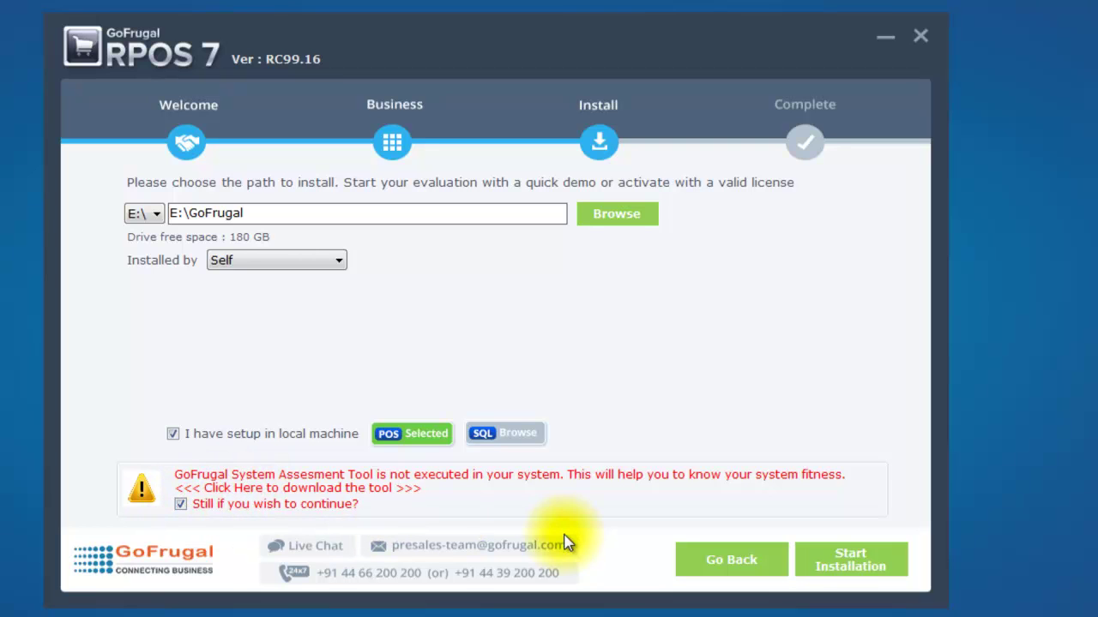
click(873, 562)
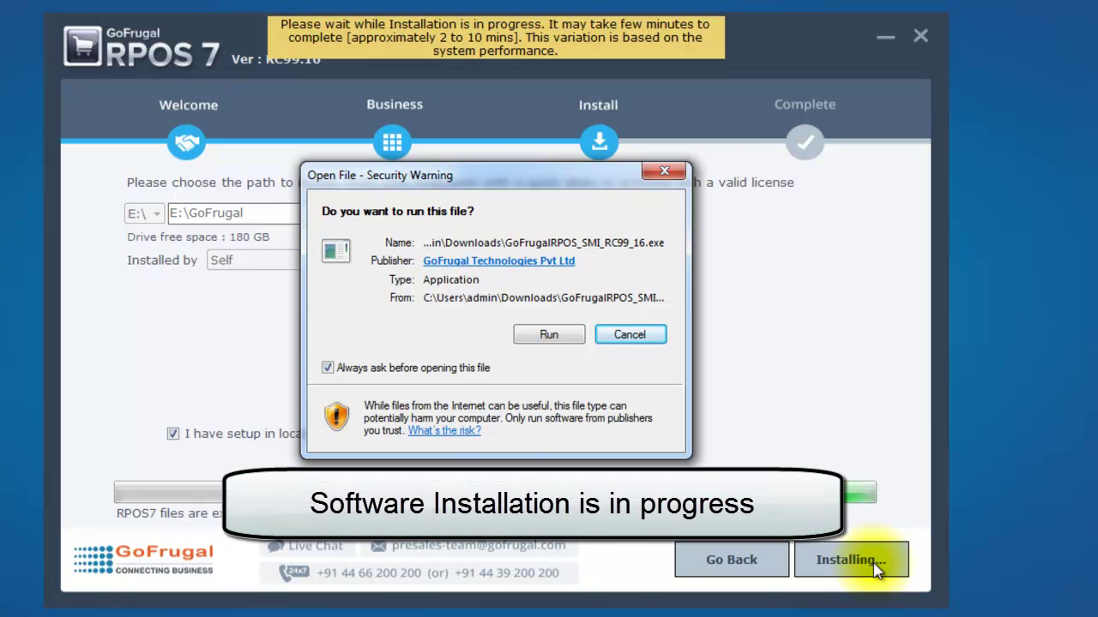
click(564, 339)
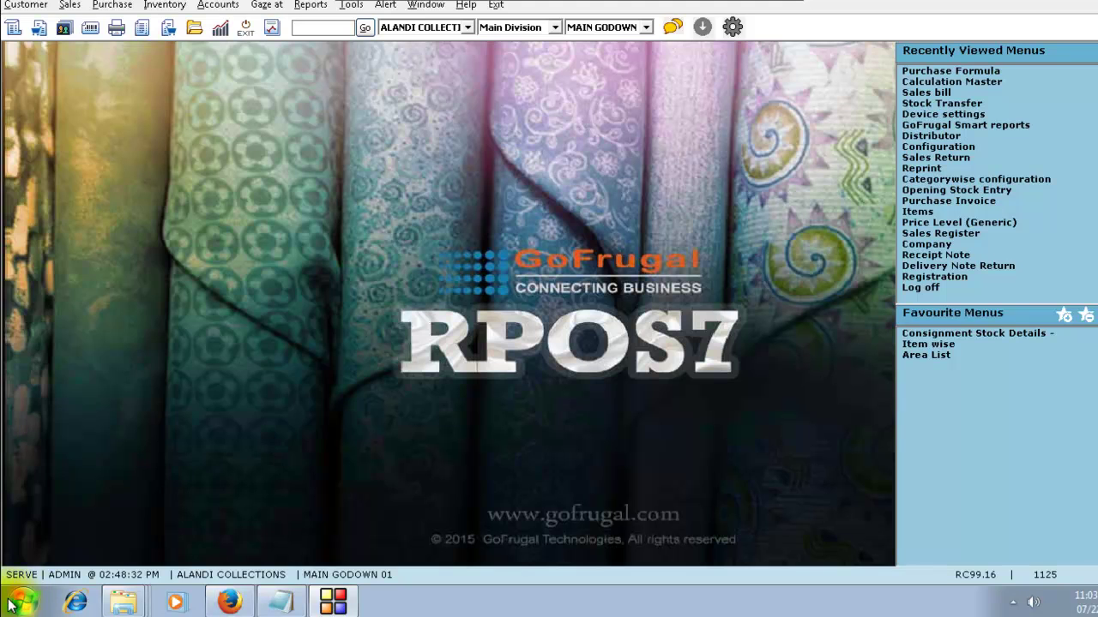
Run ipconfig in Command Prompt and read the server IPv4 address 10.0.3.239.
click(14, 607)
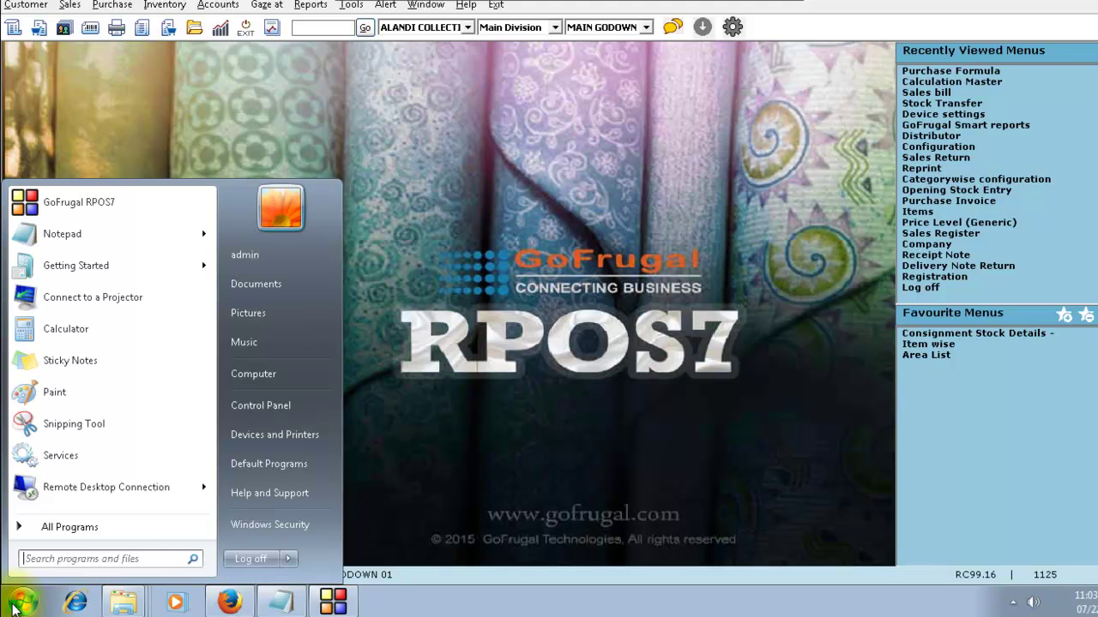
text(cmd)
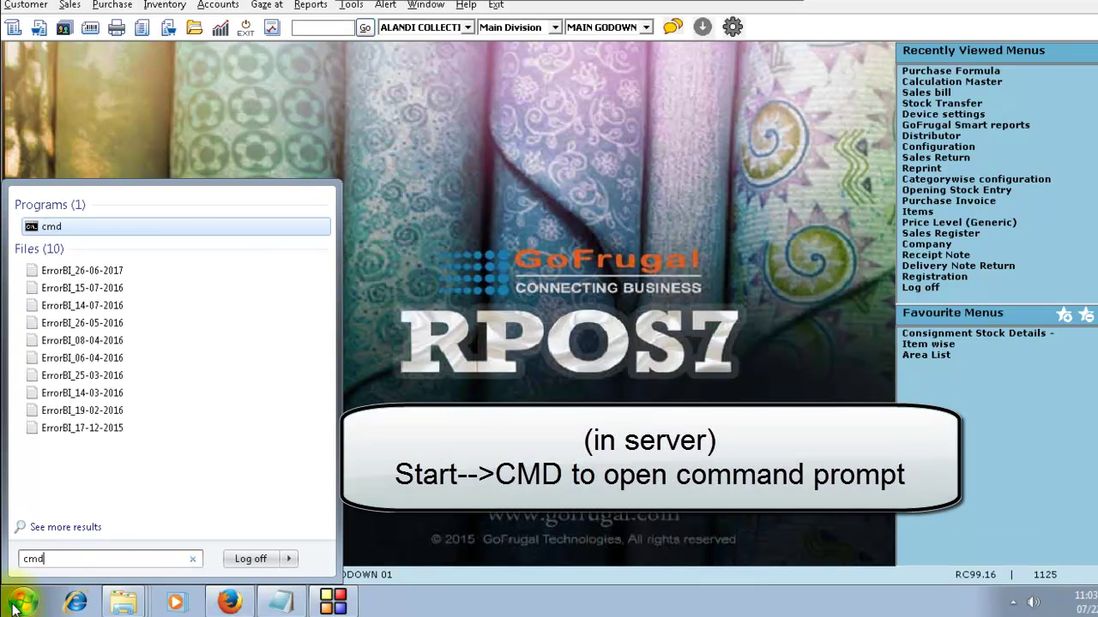
click(66, 226)
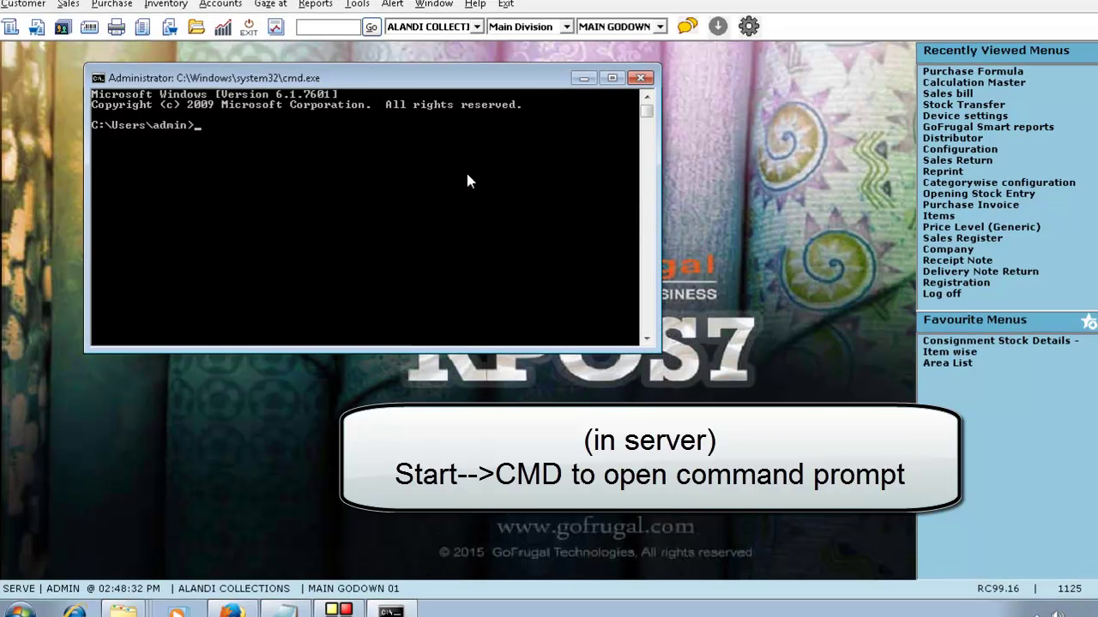
text(ipco)
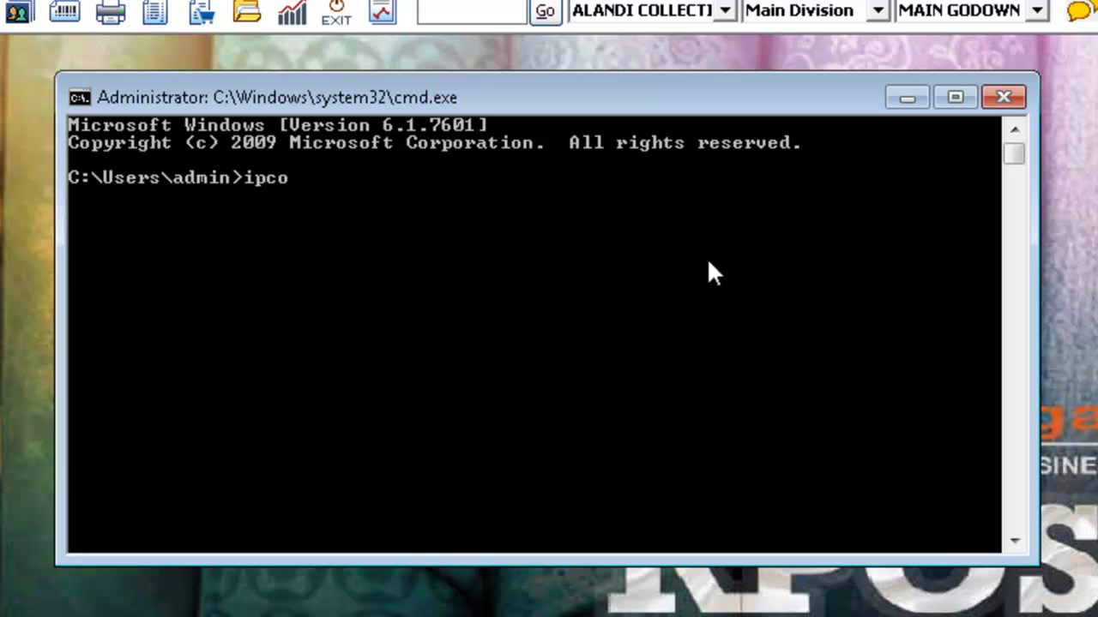
text(nfig)
key(Return)
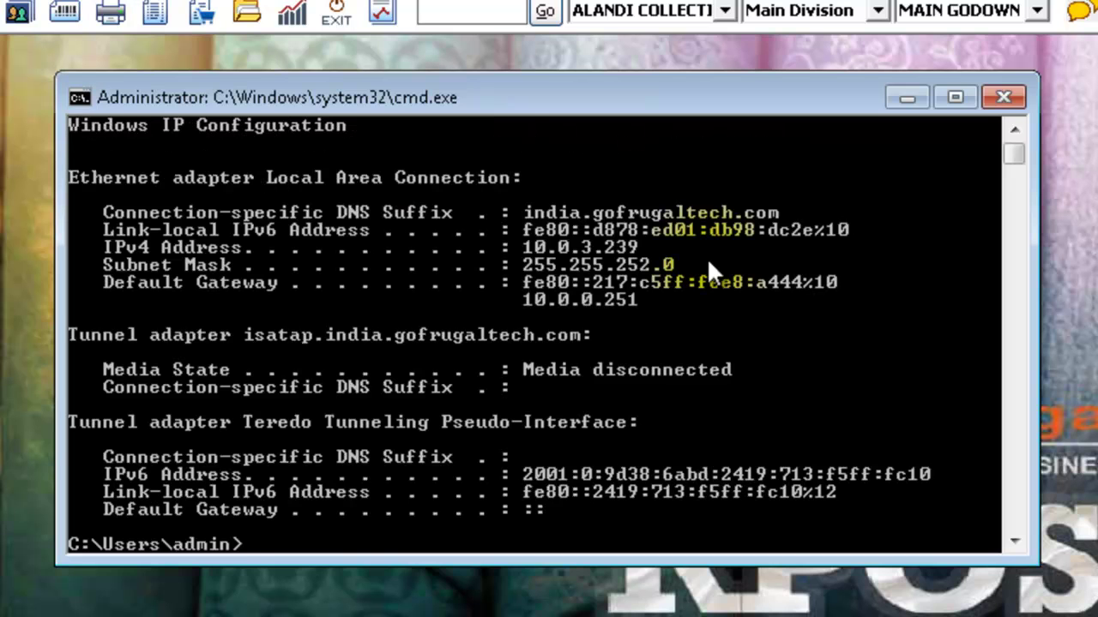
scroll(707, 257, up, 2)
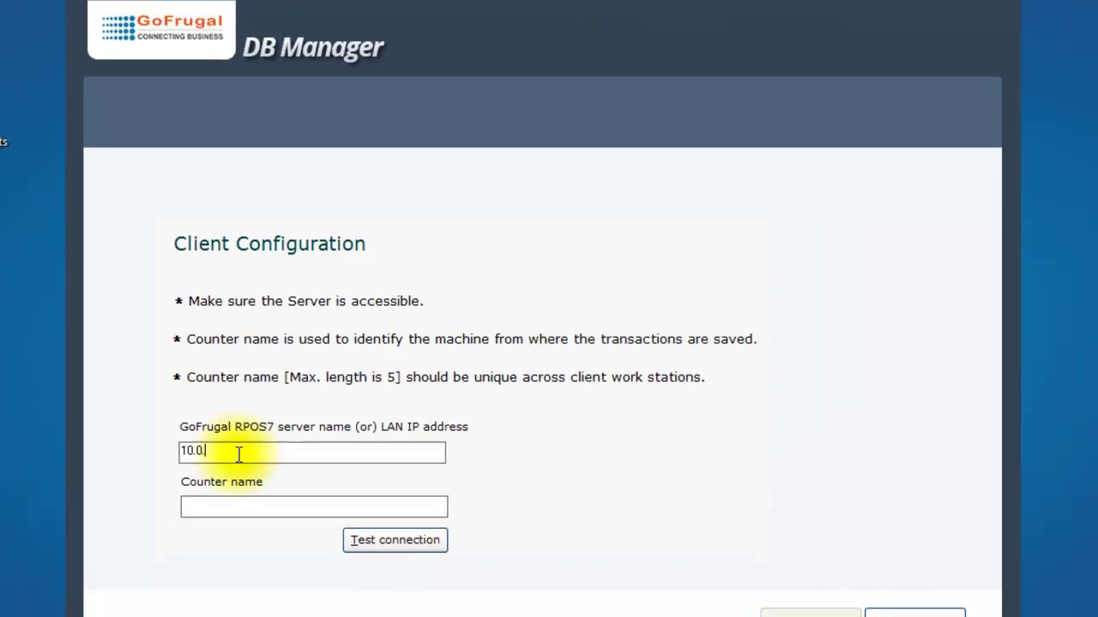
Enter server IP 10.0.3.239 and counter name cl1, then pass the connection test.
text(3.239)
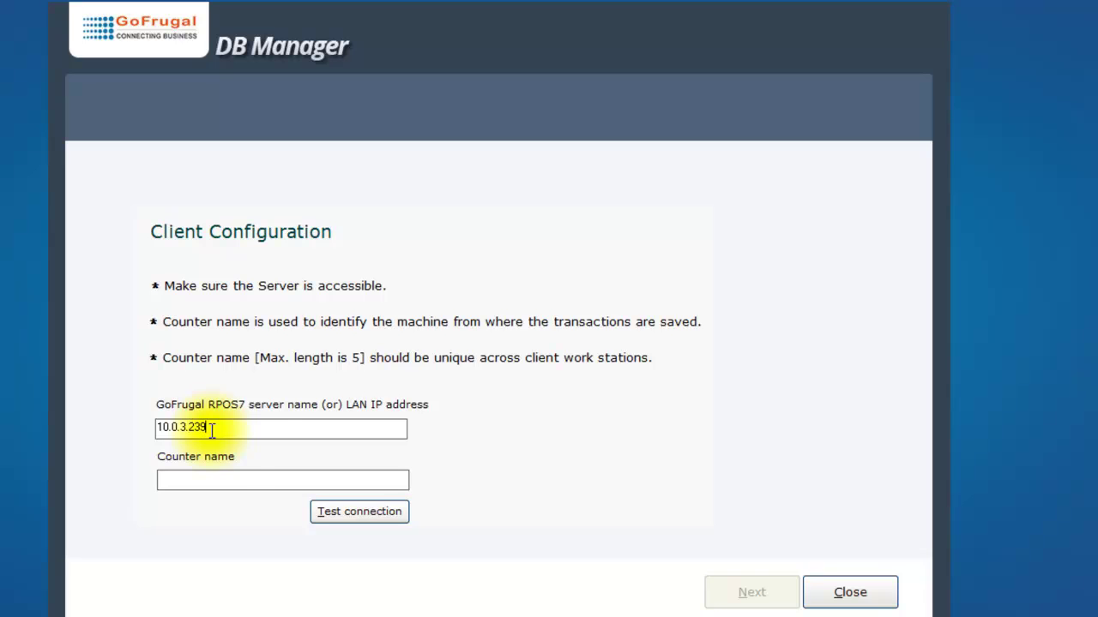
click(217, 481)
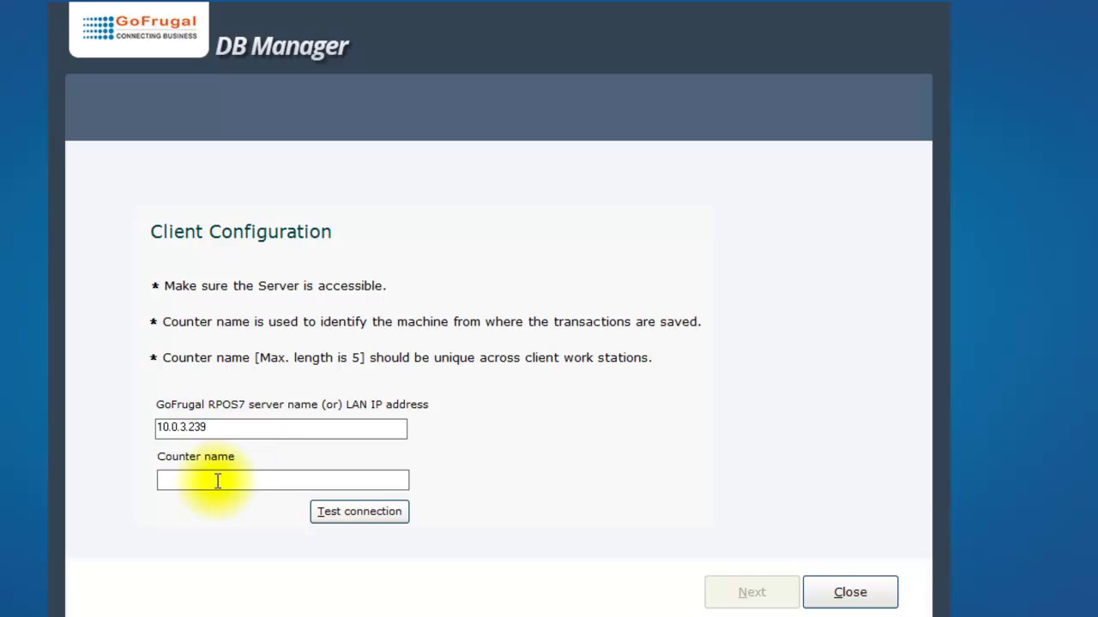
text(cl1)
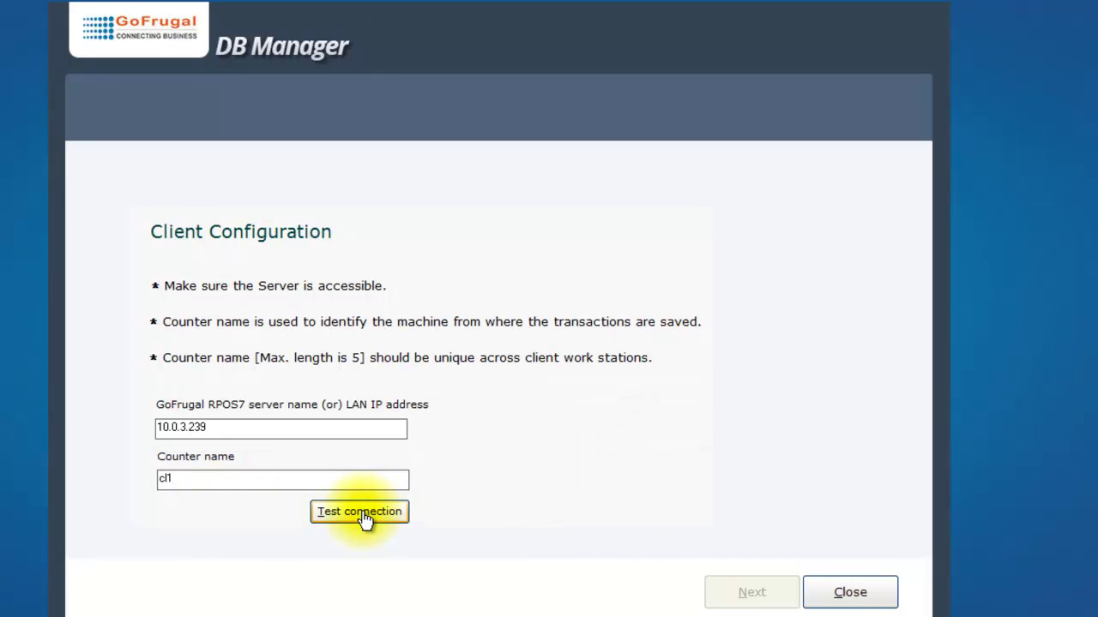
click(362, 515)
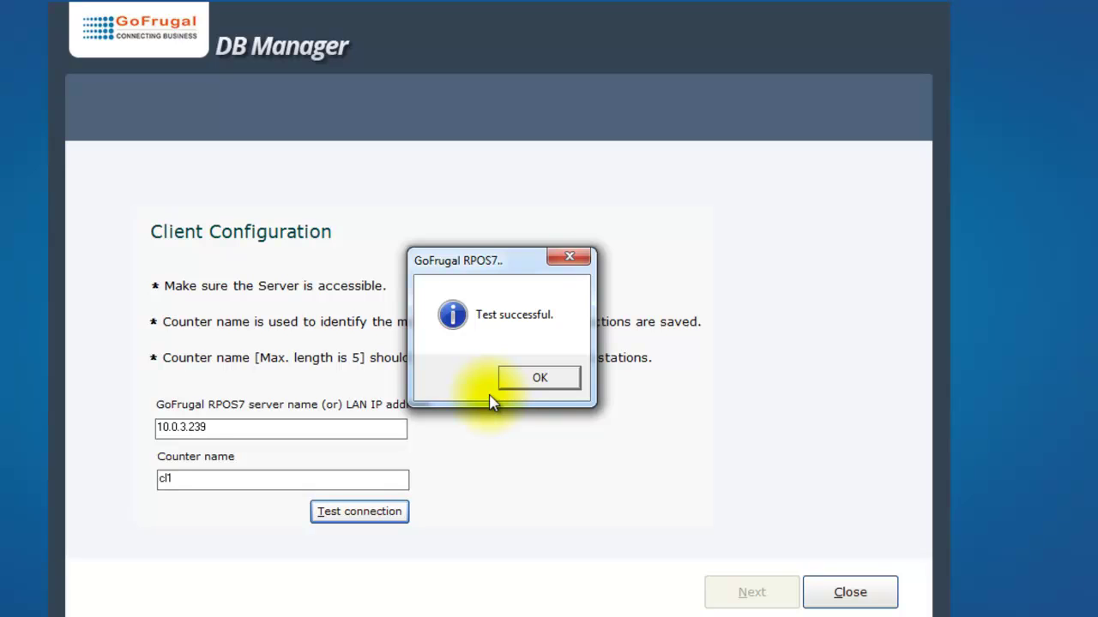
click(538, 380)
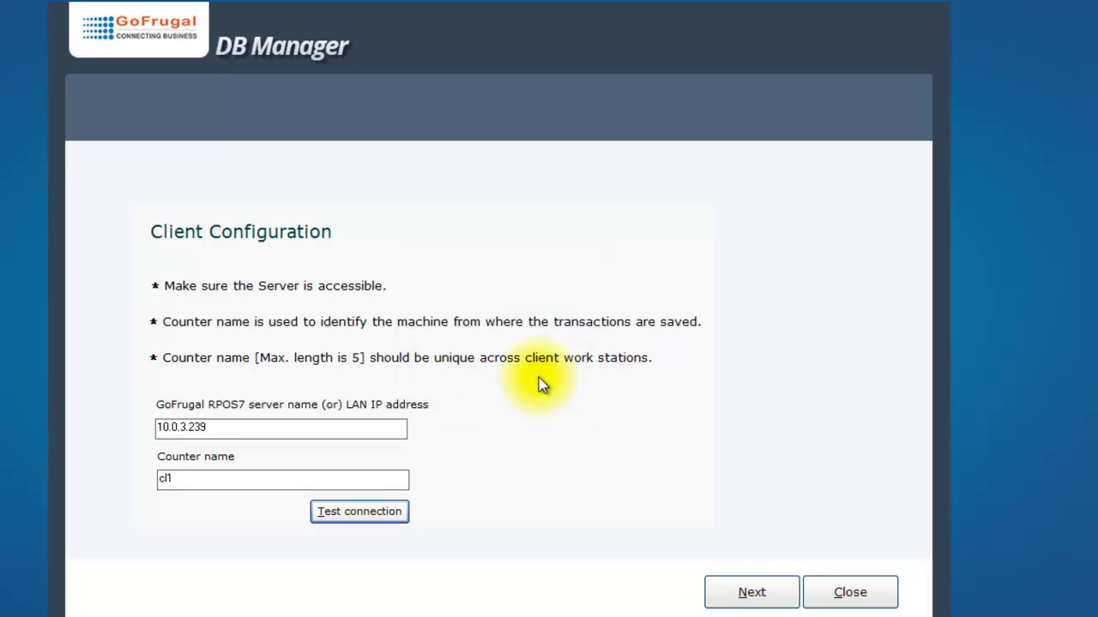
Move past client configuration to begin creating the client database.
click(775, 605)
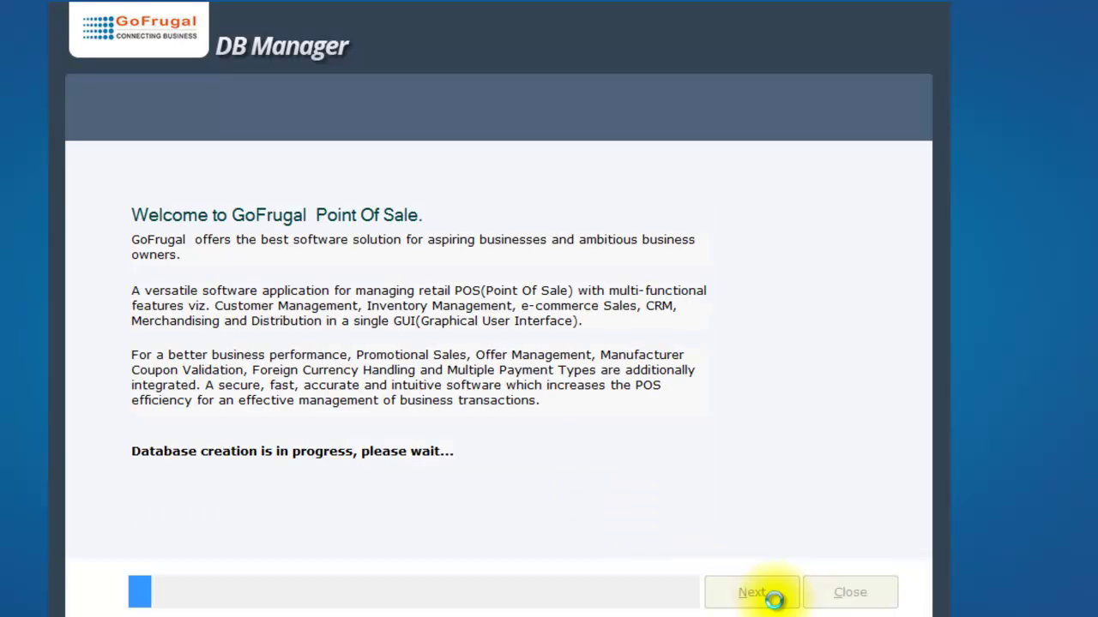